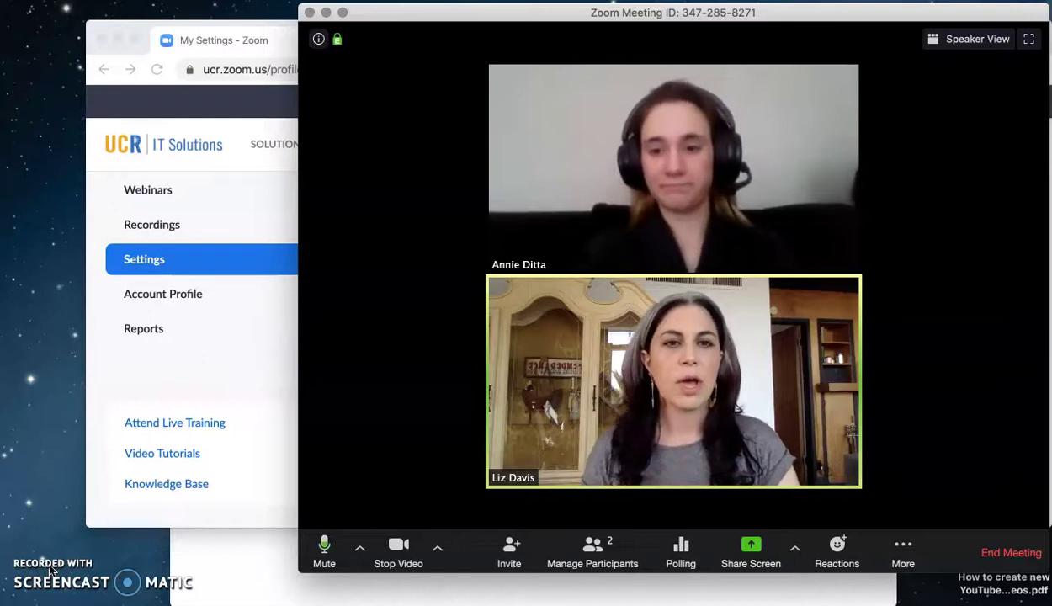
Slide the meeting window left and show the participants list beside the video feeds.
click(77, 560)
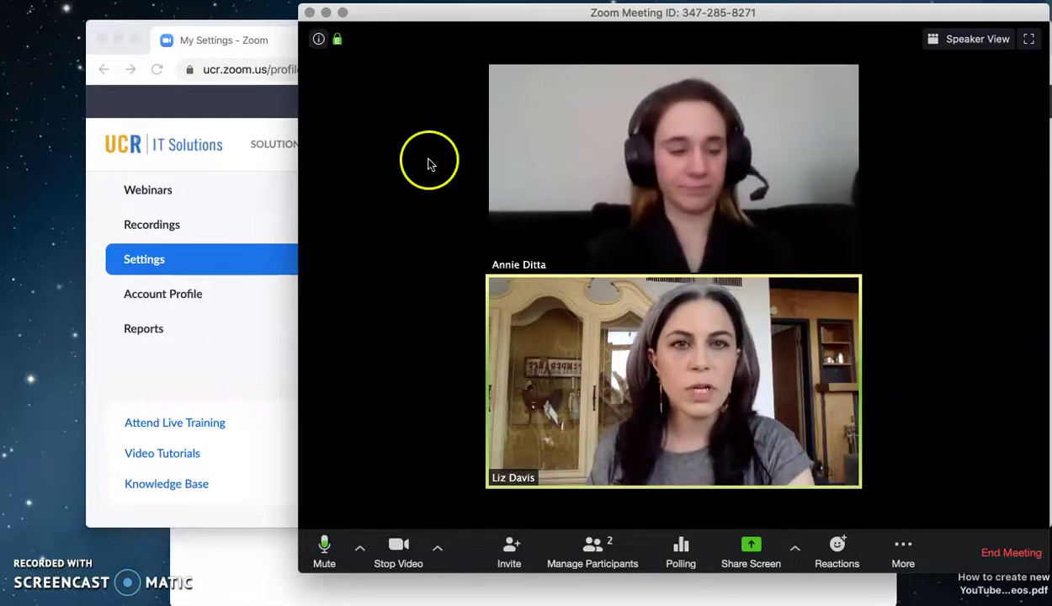
drag(496, 18, 345, 19)
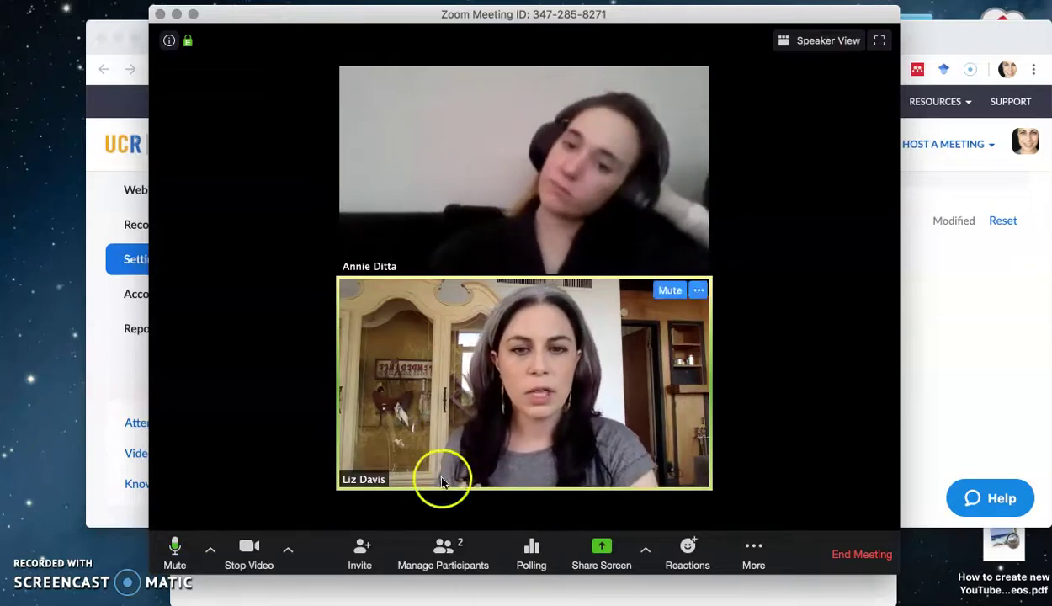
click(443, 551)
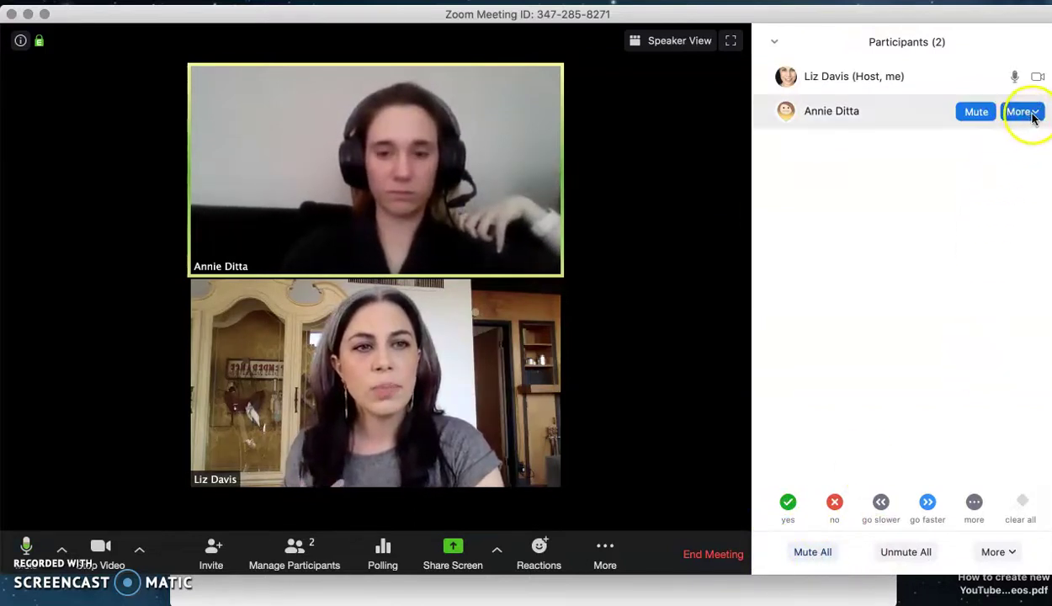
click(1031, 116)
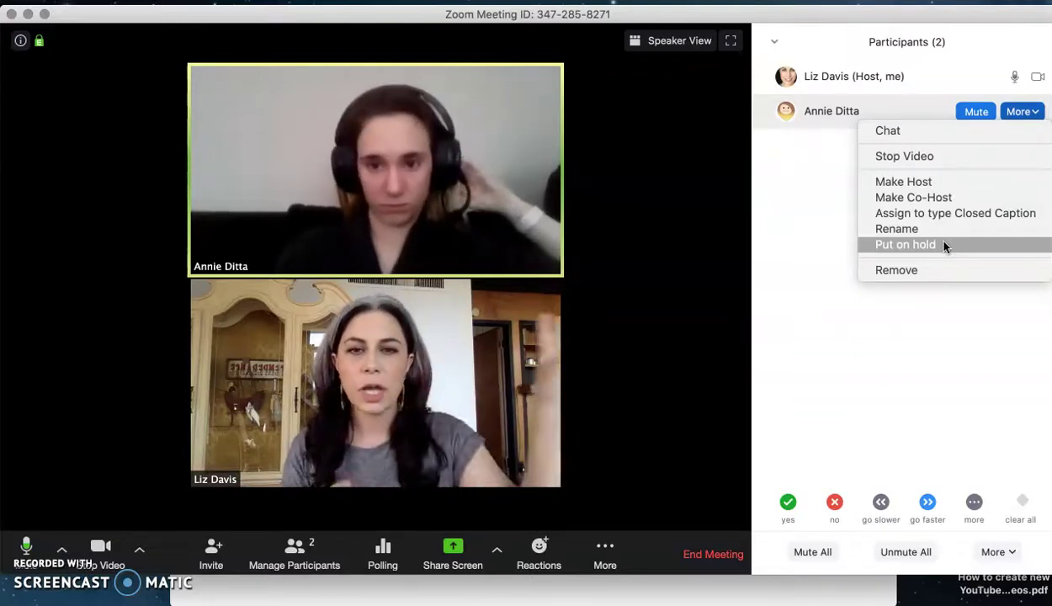
click(847, 325)
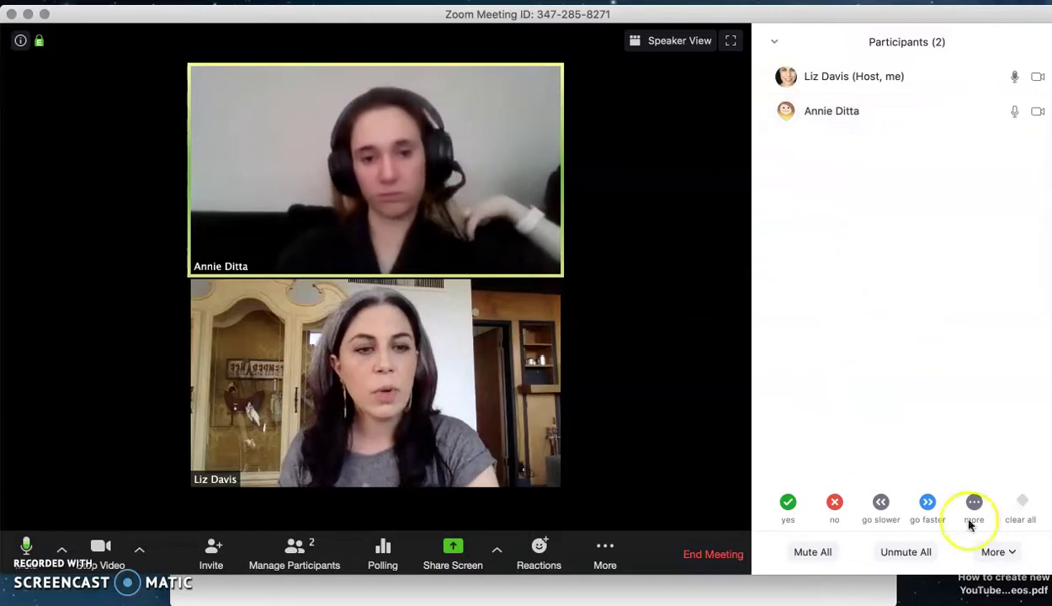
Lock the meeting from the Participants panel's More menu and confirm the lock.
click(999, 552)
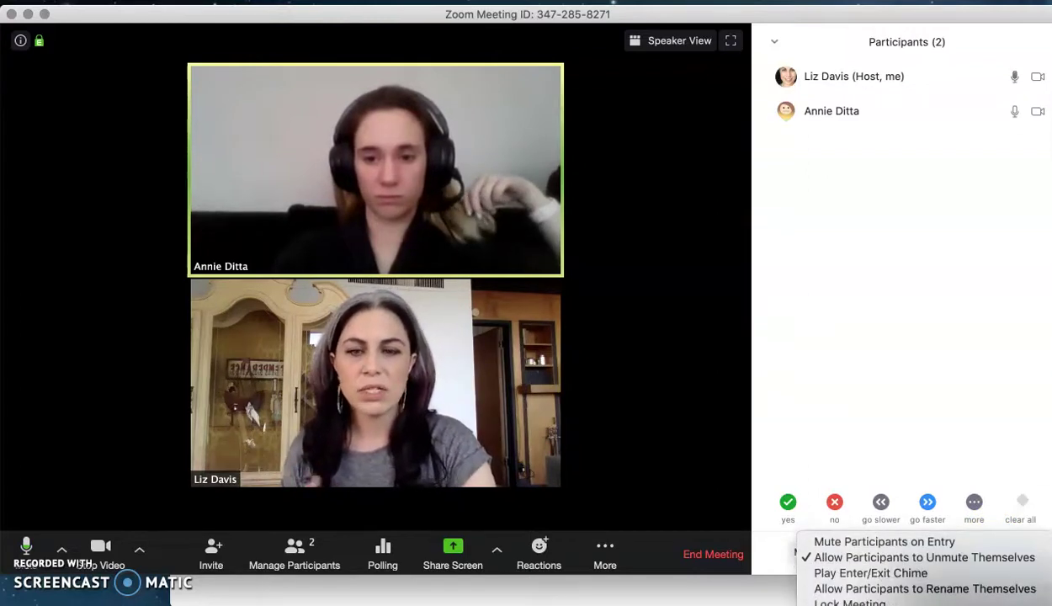
click(947, 601)
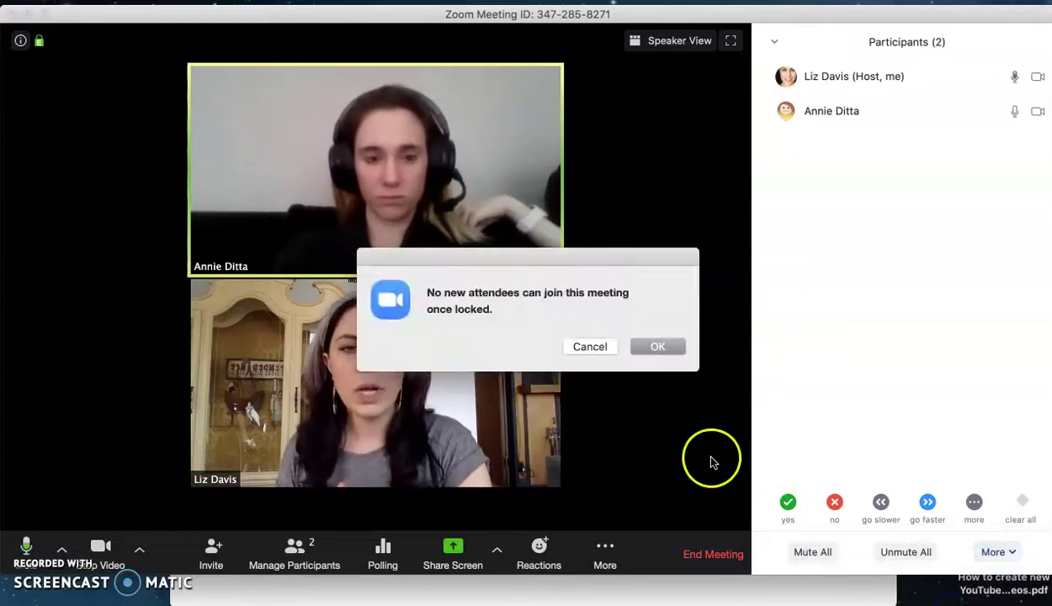
click(673, 349)
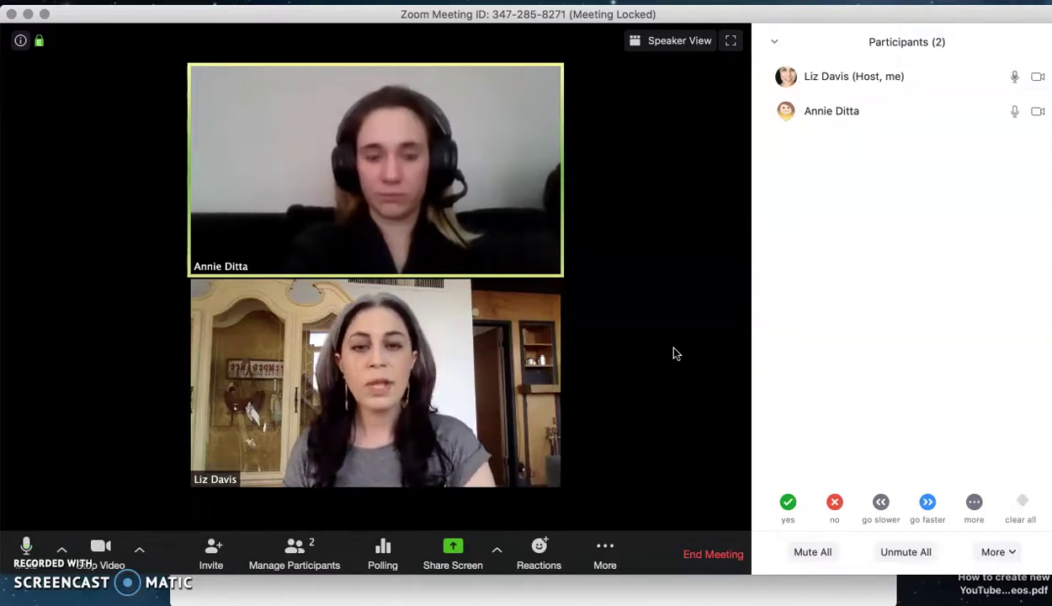
click(605, 552)
Open the meeting chat, keep messages addressed to Everyone, and bring up chat permissions.
click(623, 418)
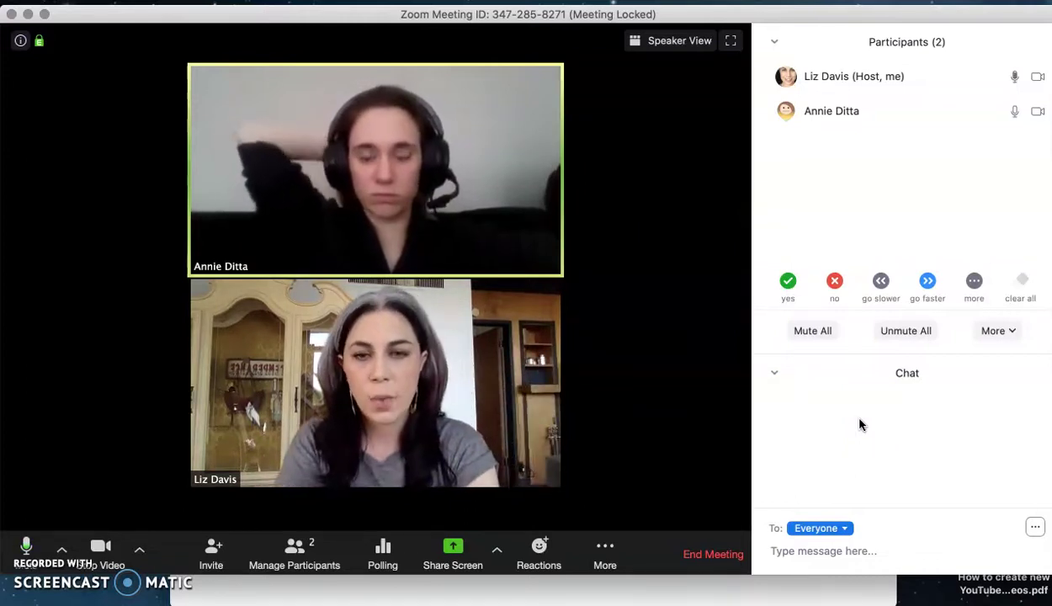
click(845, 528)
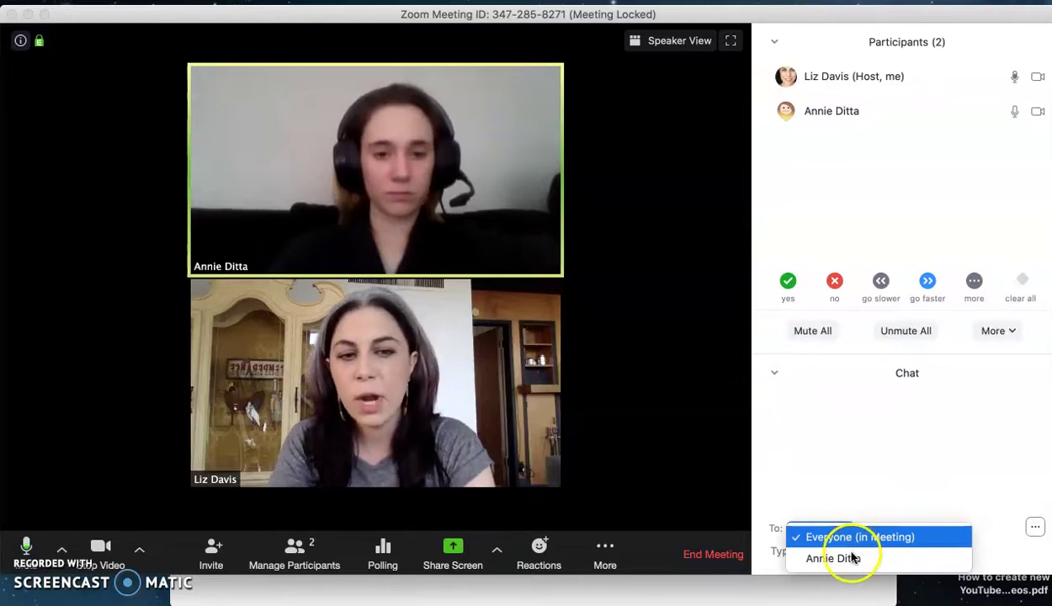
click(871, 521)
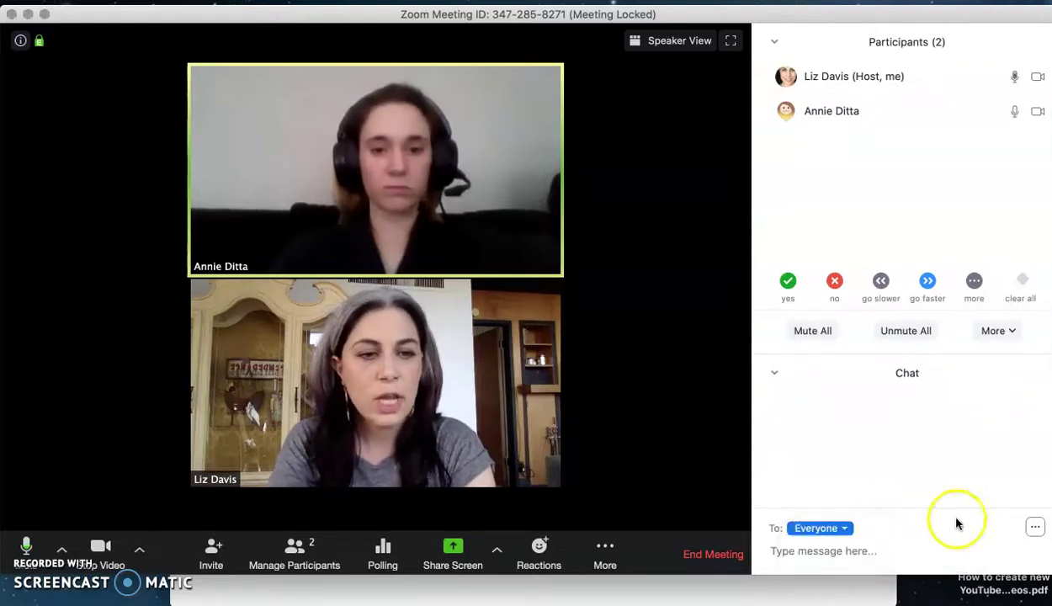
click(1035, 528)
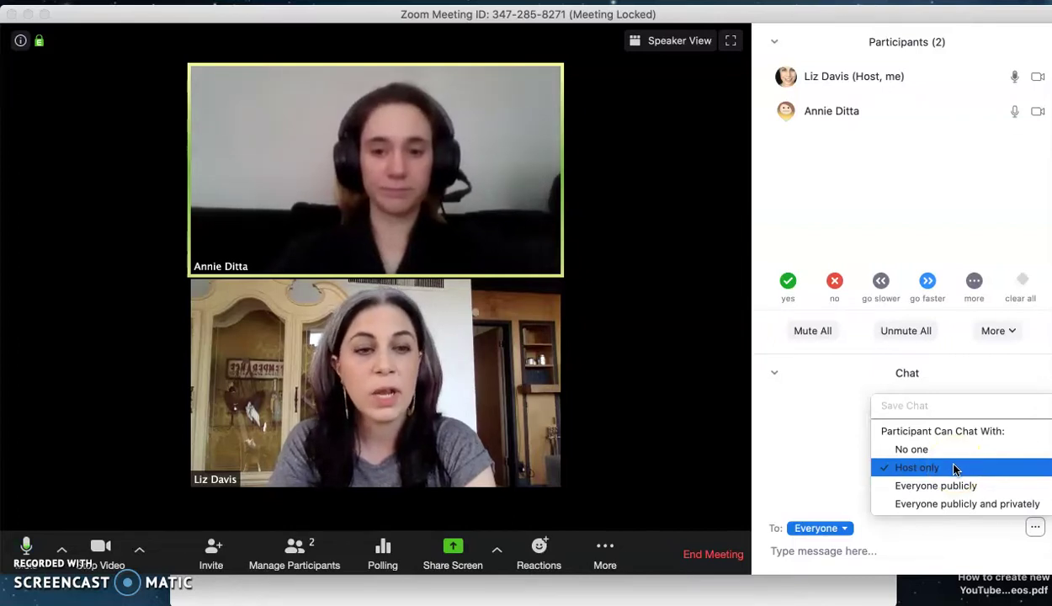
Set Participant Can Chat With to Host only.
click(959, 485)
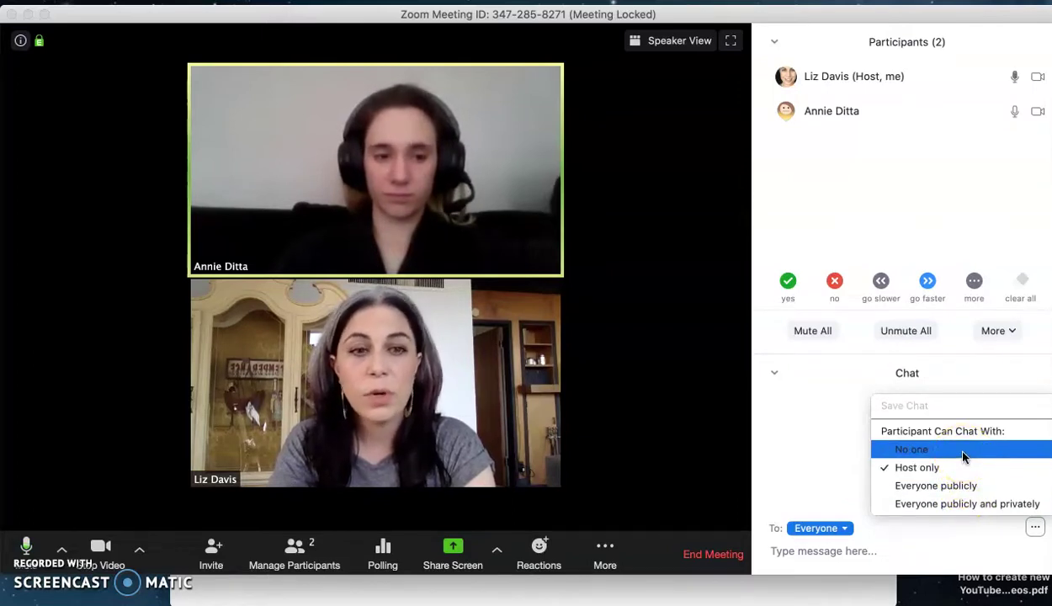
click(958, 469)
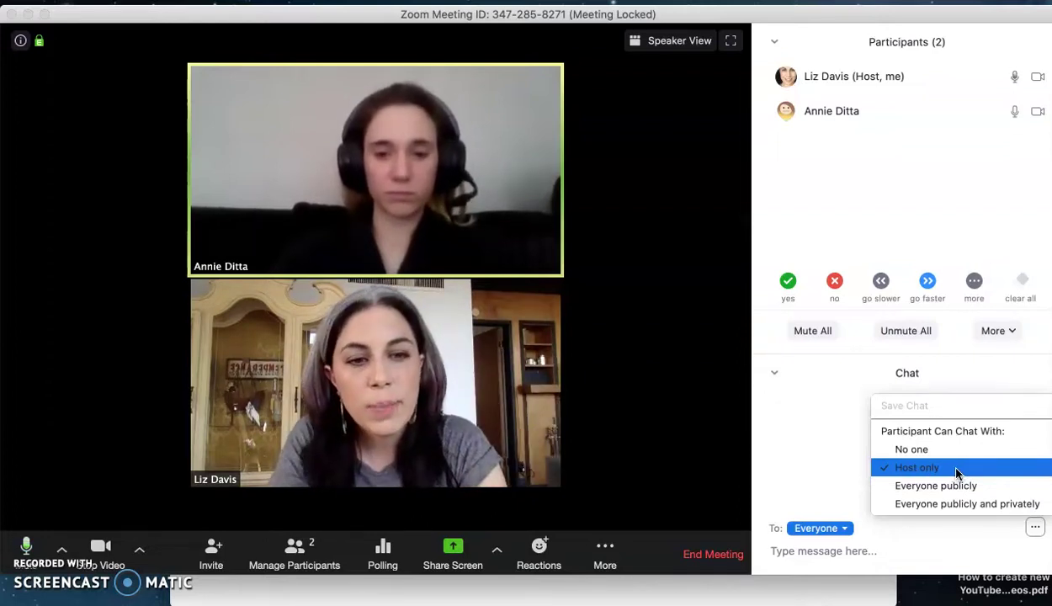
click(944, 471)
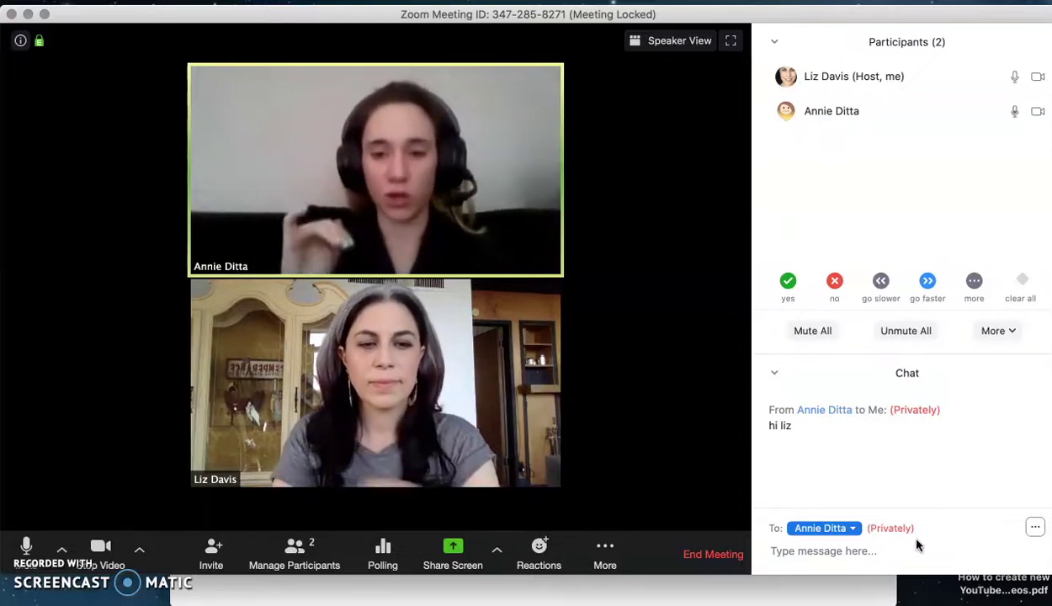
Send the attendee a short private greeting reply, then show all open windows in Mission Control.
click(911, 548)
text(hi annie)
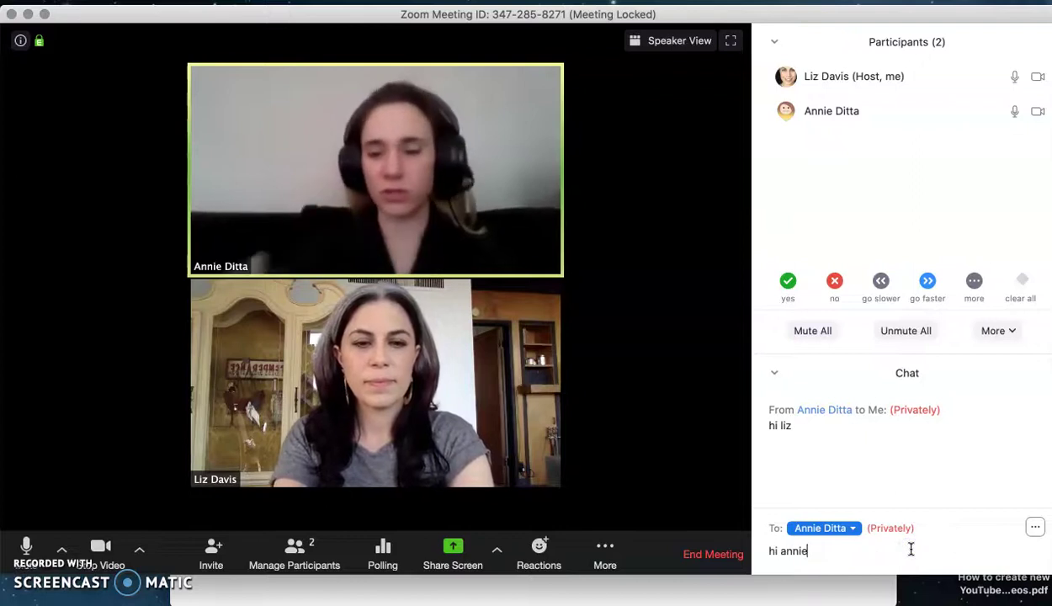
text(!)
key(Return)
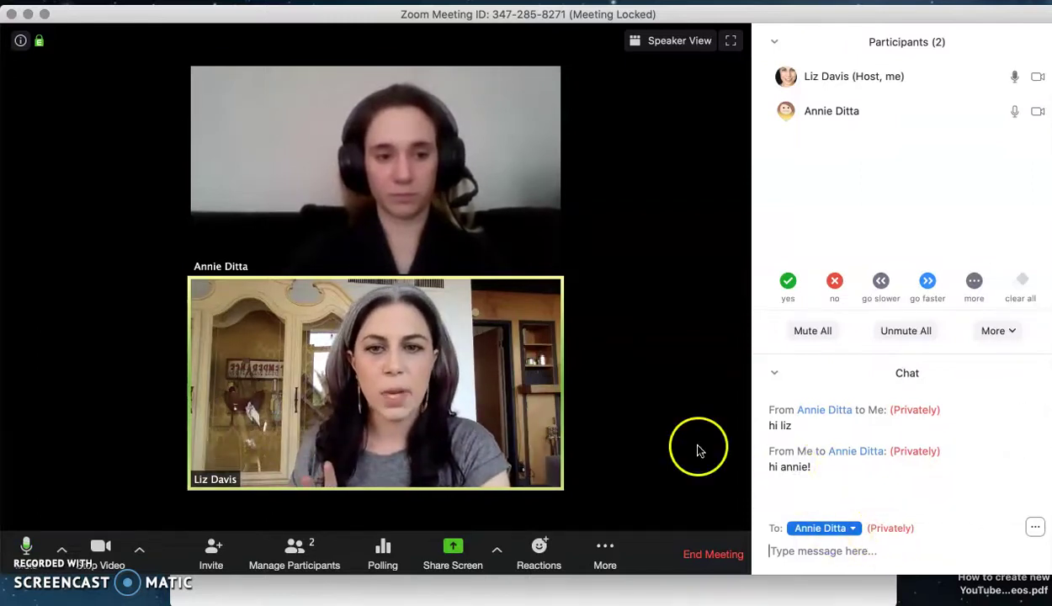
key(ctrl+Up)
Bring the web settings page forward and move it aside to uncover the meeting.
click(797, 437)
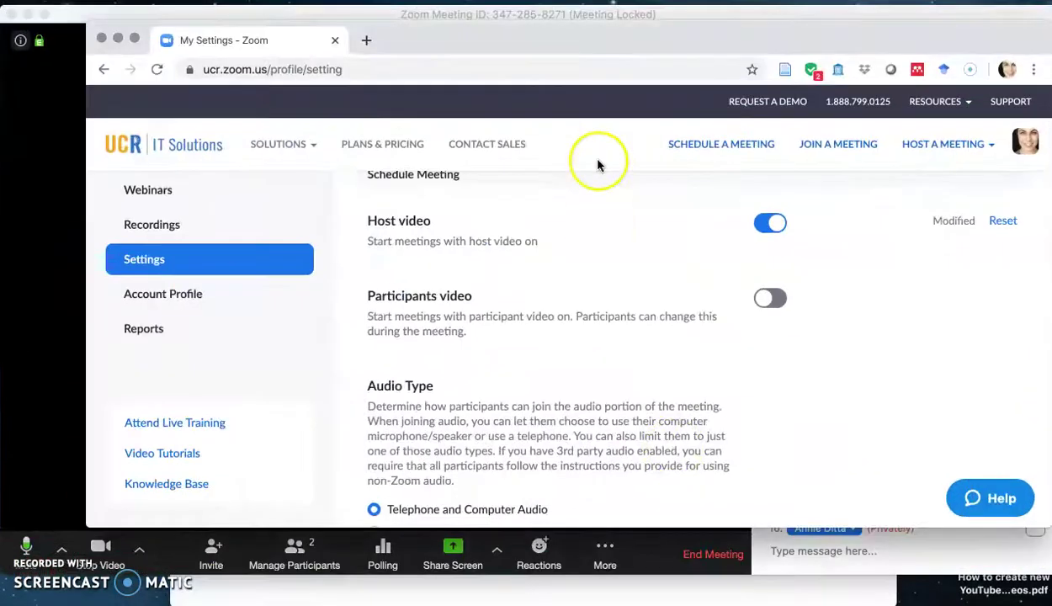
scroll(566, 231, up, 3)
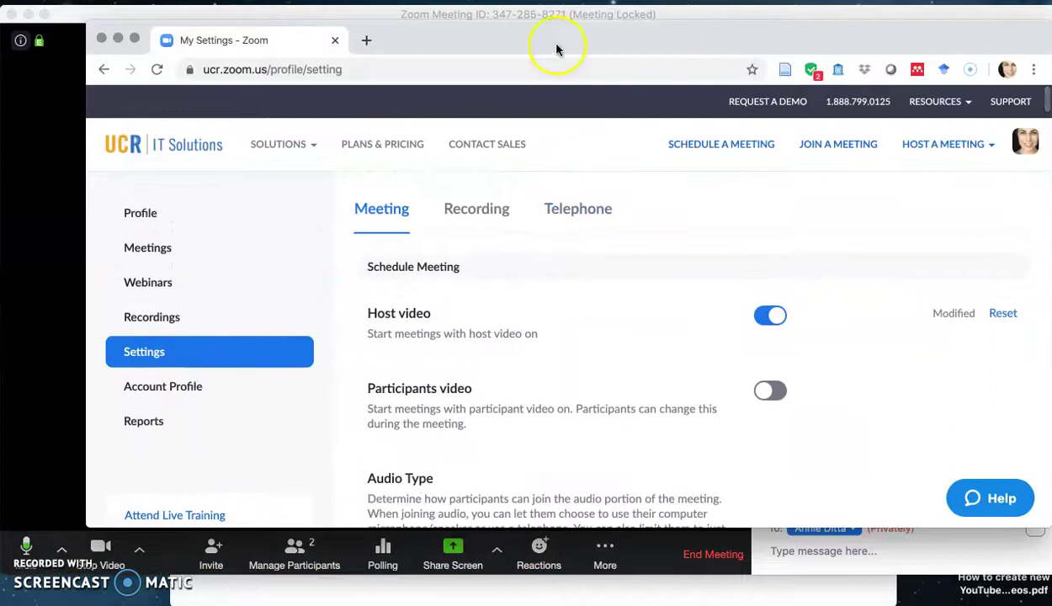
drag(555, 48, 765, 42)
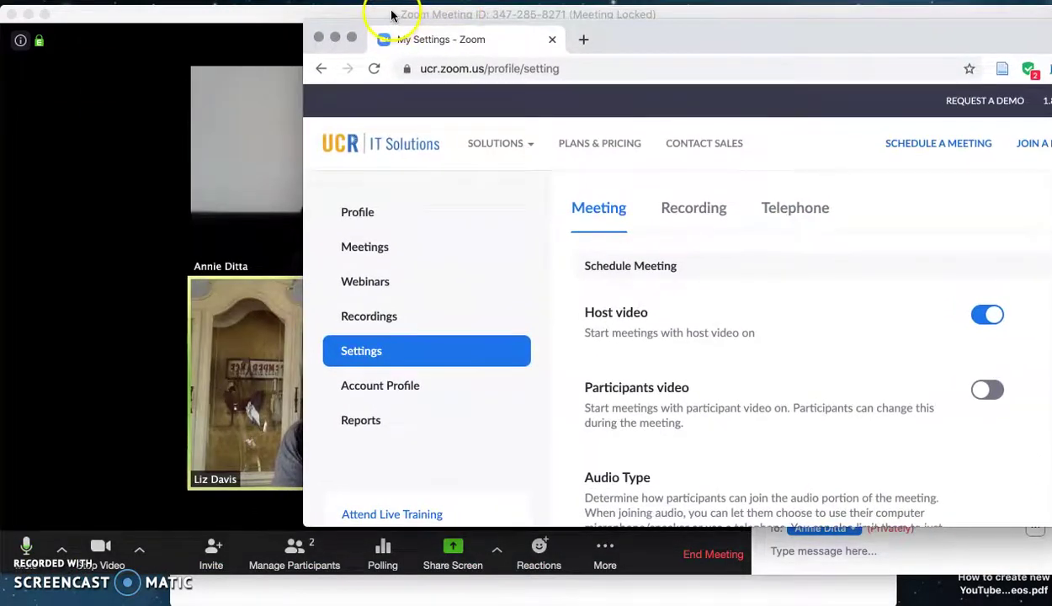
Hide the chat and participants panels and place the settings page beside the videos.
click(391, 16)
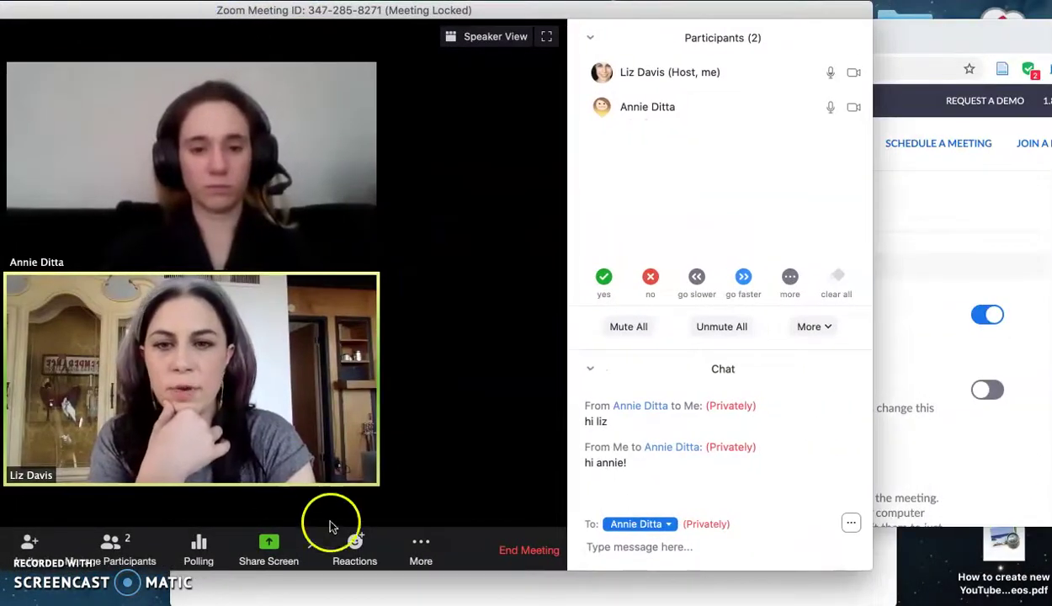
click(421, 545)
click(423, 414)
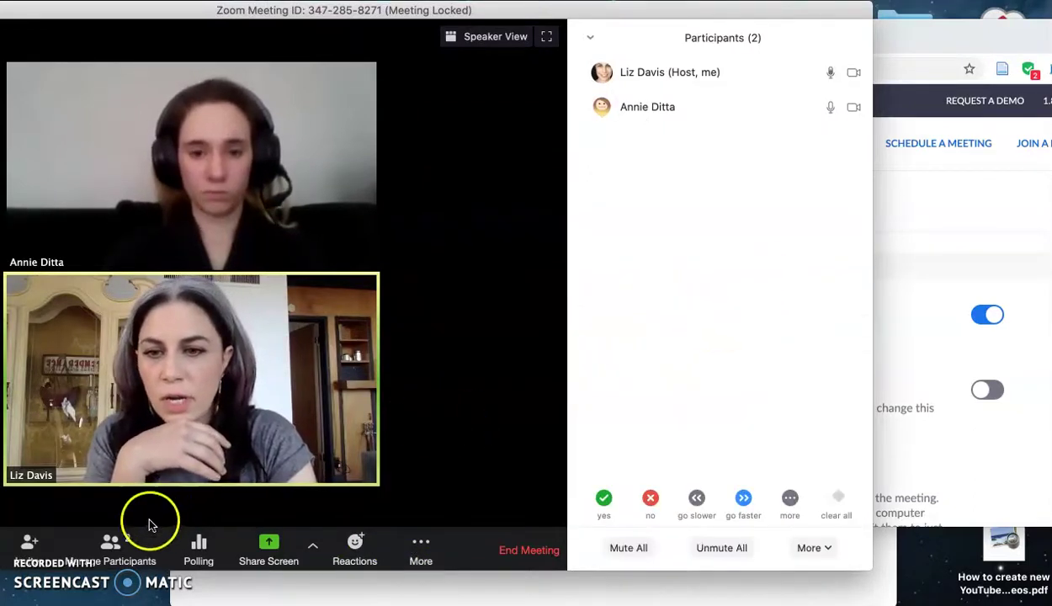
click(111, 545)
click(791, 334)
drag(794, 42, 873, 31)
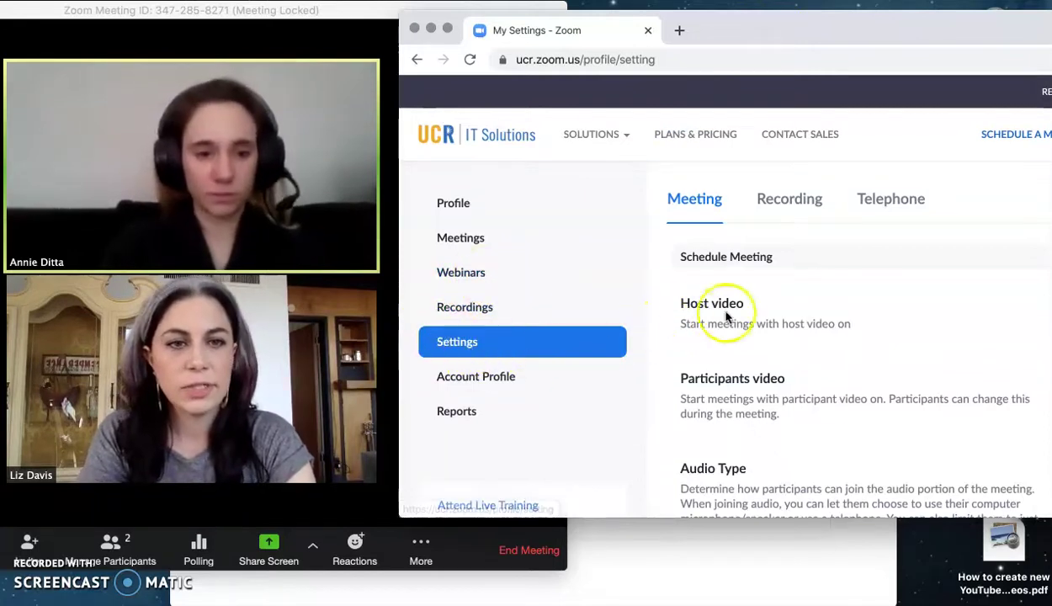
Scroll My Settings to 'Mute participants upon entry' and switch its toggle.
scroll(734, 320, down, 1)
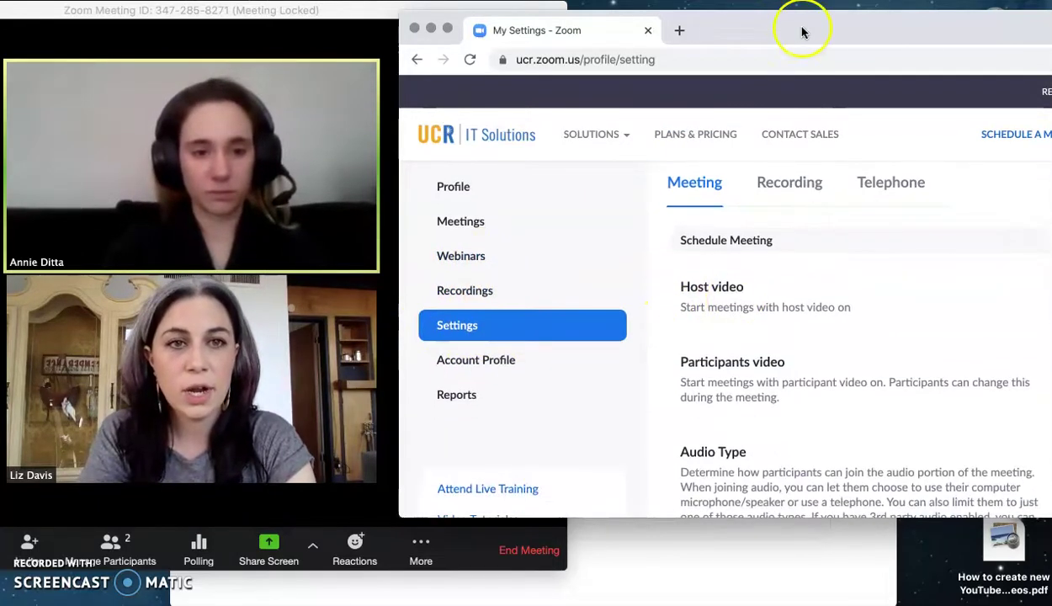
drag(800, 31, 740, 29)
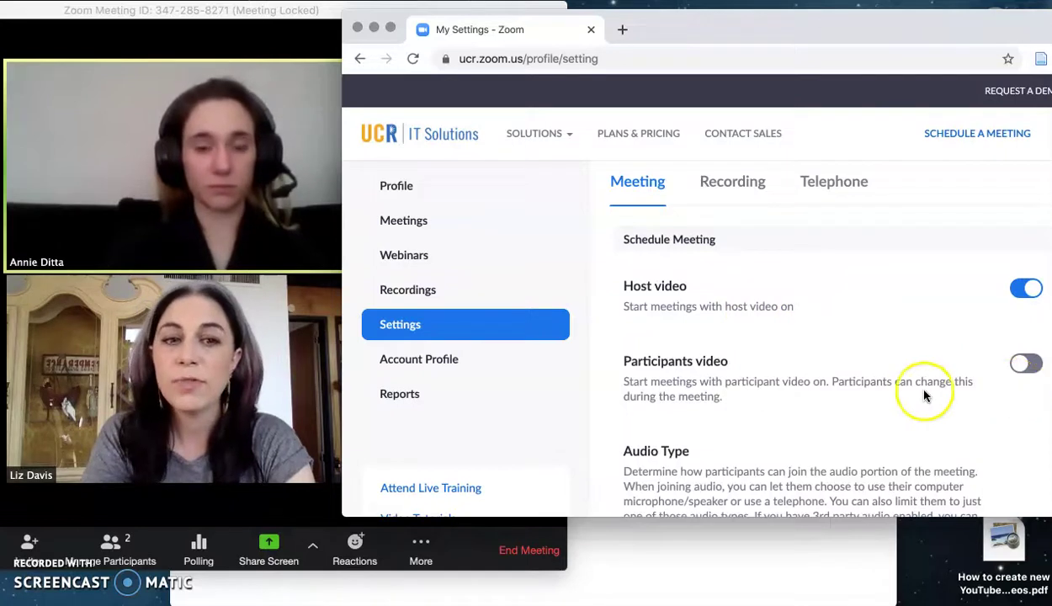
scroll(920, 398, down, 2)
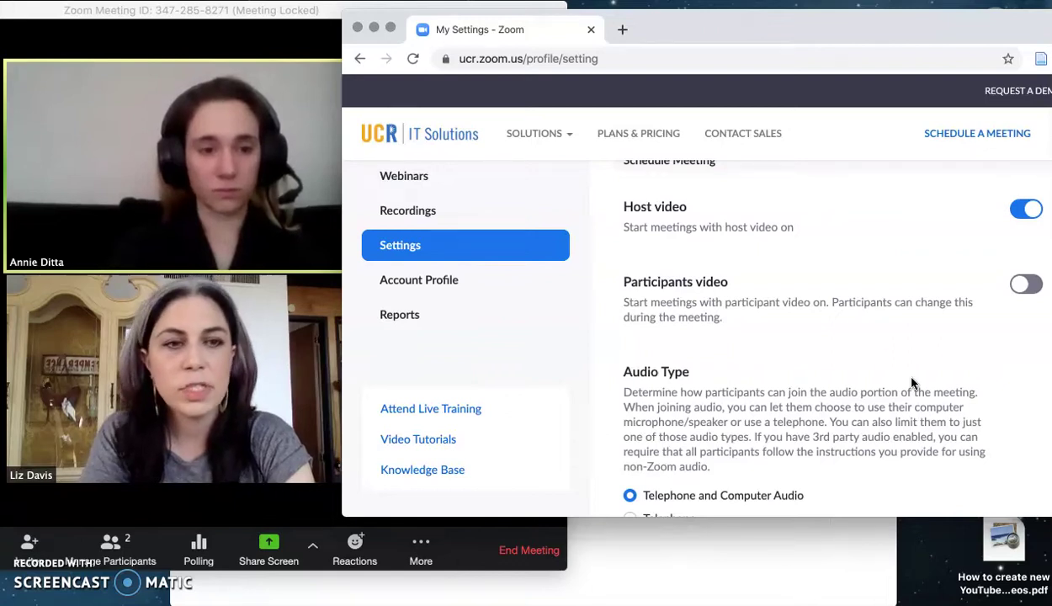
scroll(913, 366, down, 1)
scroll(911, 366, down, 9)
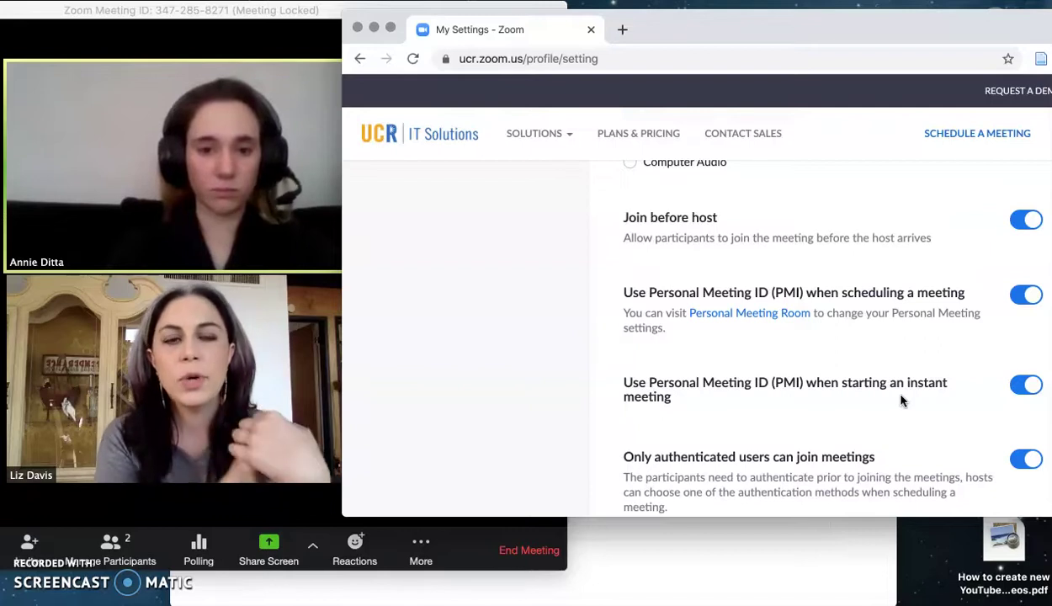
click(900, 372)
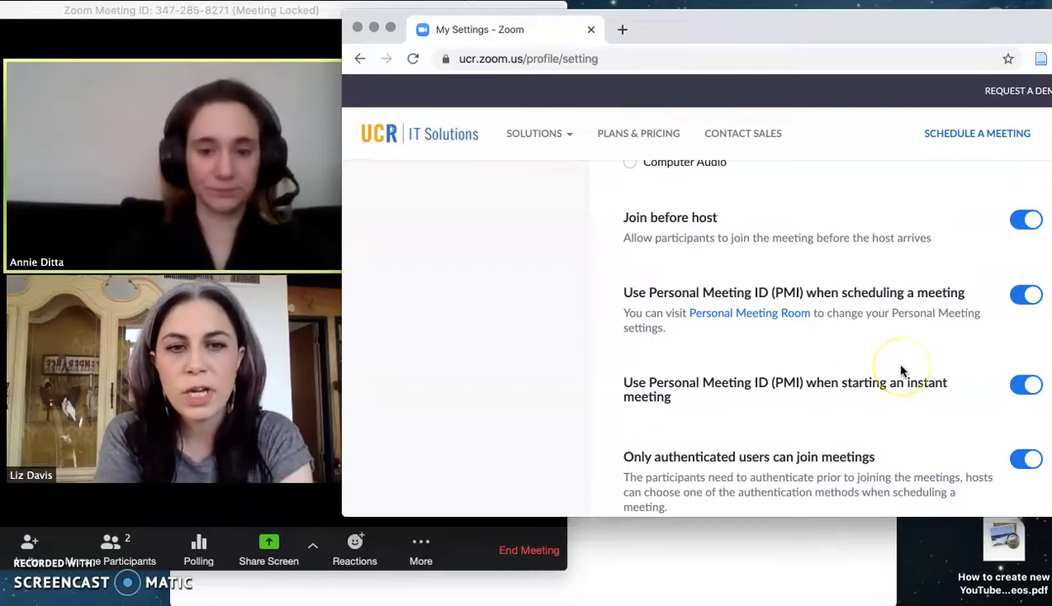
scroll(900, 372, down, 5)
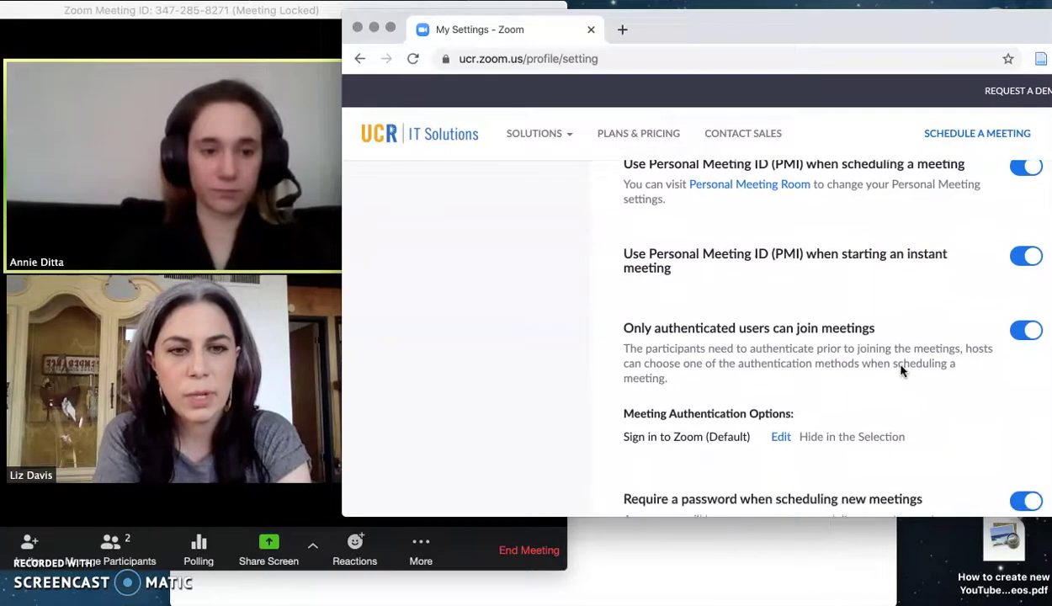
scroll(900, 372, down, 7)
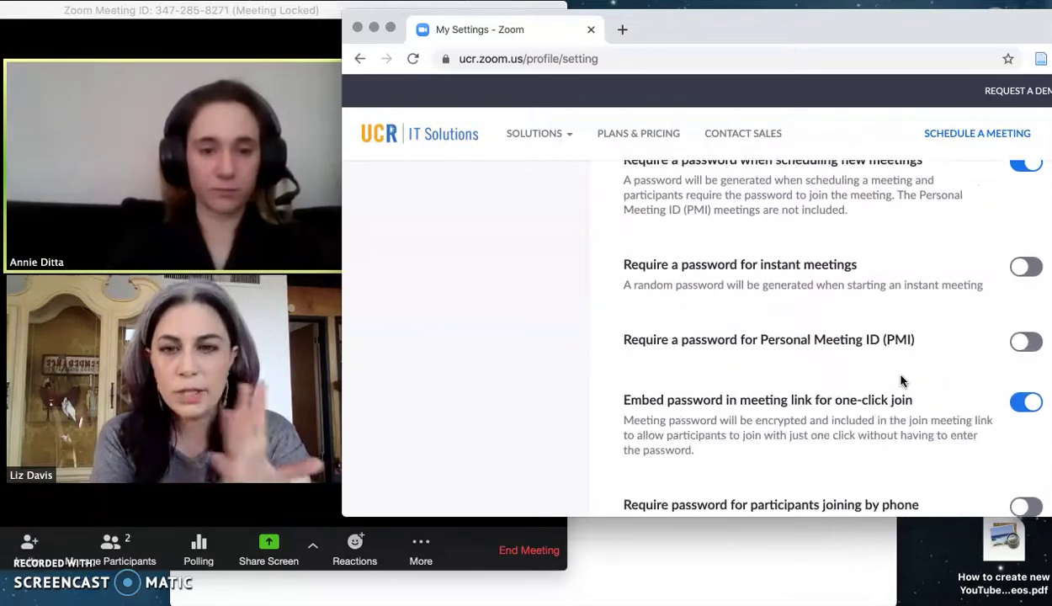
scroll(900, 381, down, 11)
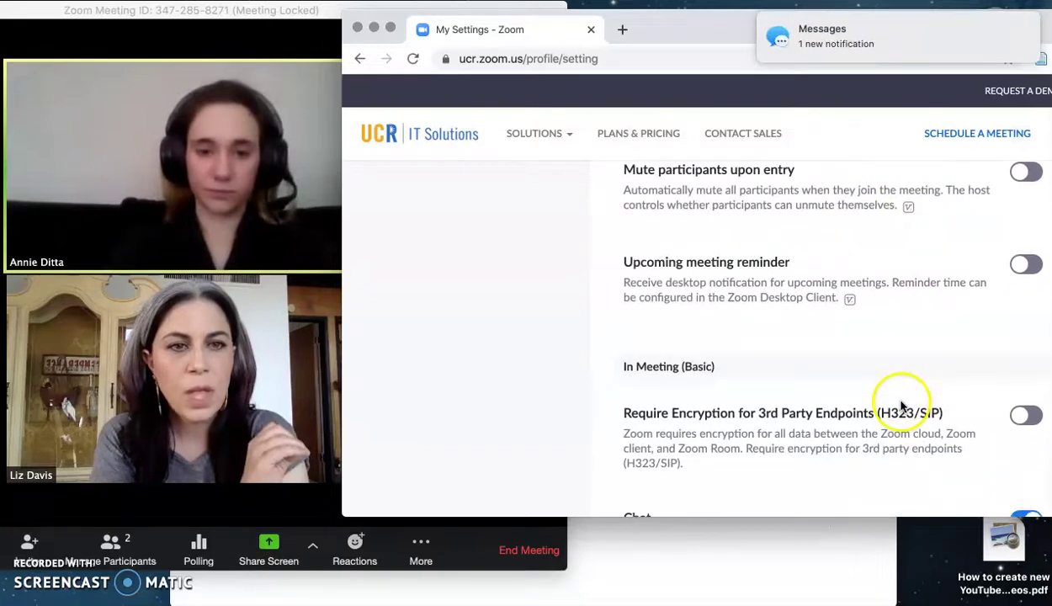
scroll(895, 366, up, 2)
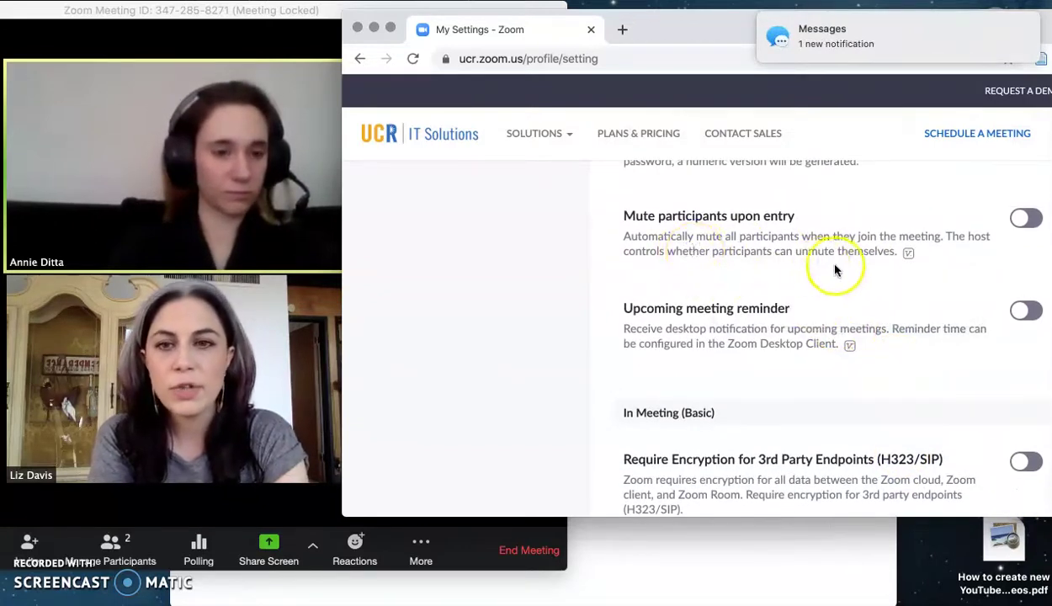
click(1022, 220)
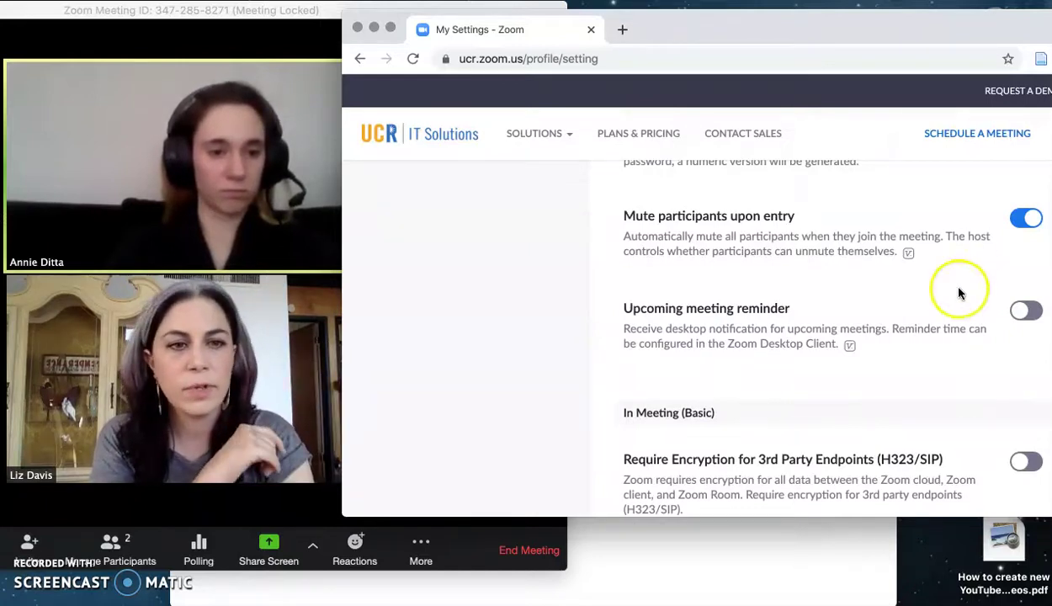
scroll(958, 298, down, 8)
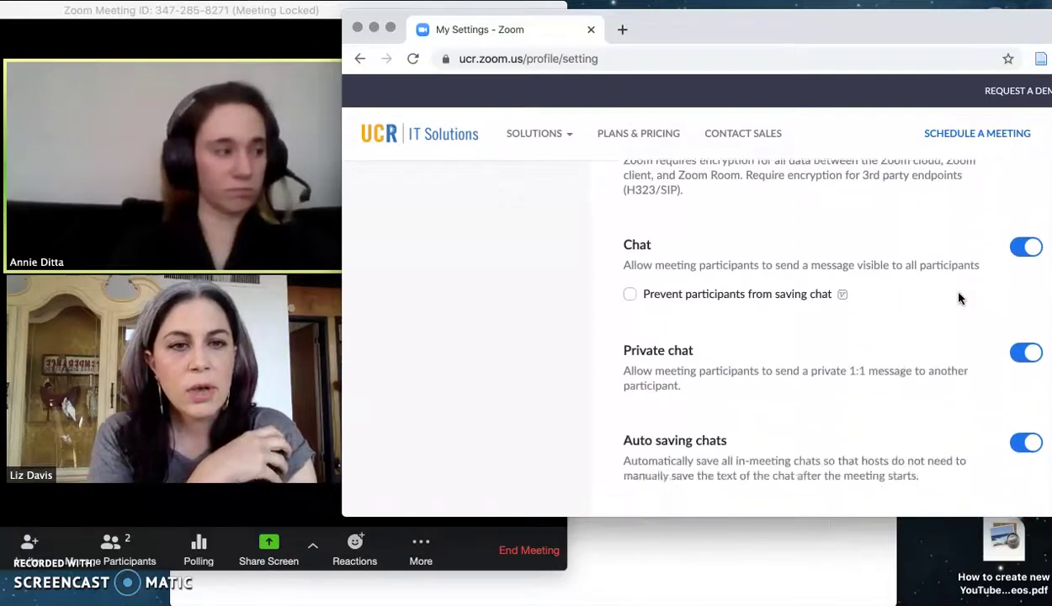
click(873, 269)
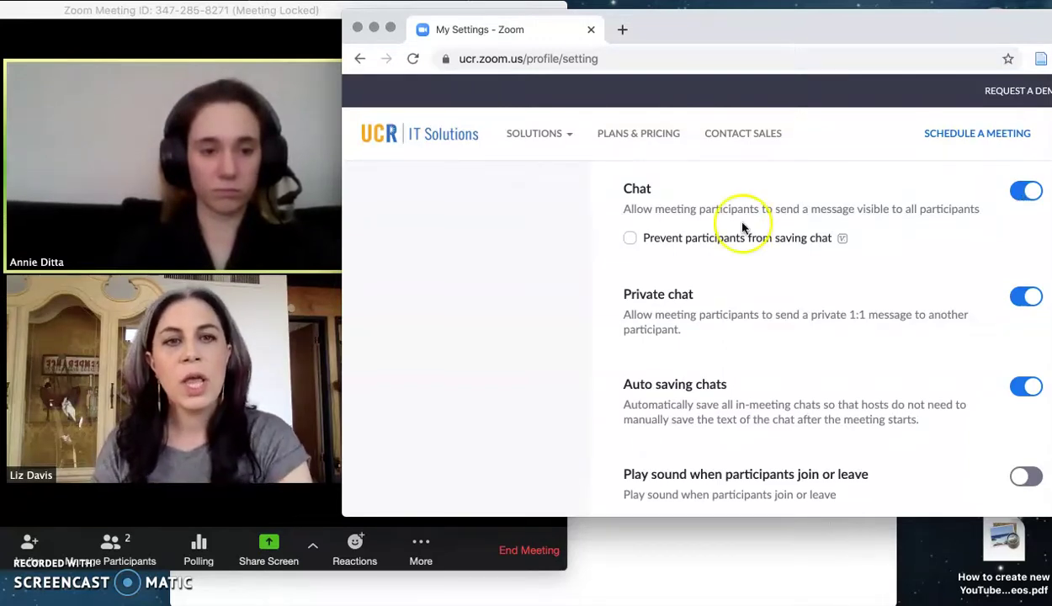
scroll(744, 269, down, 1)
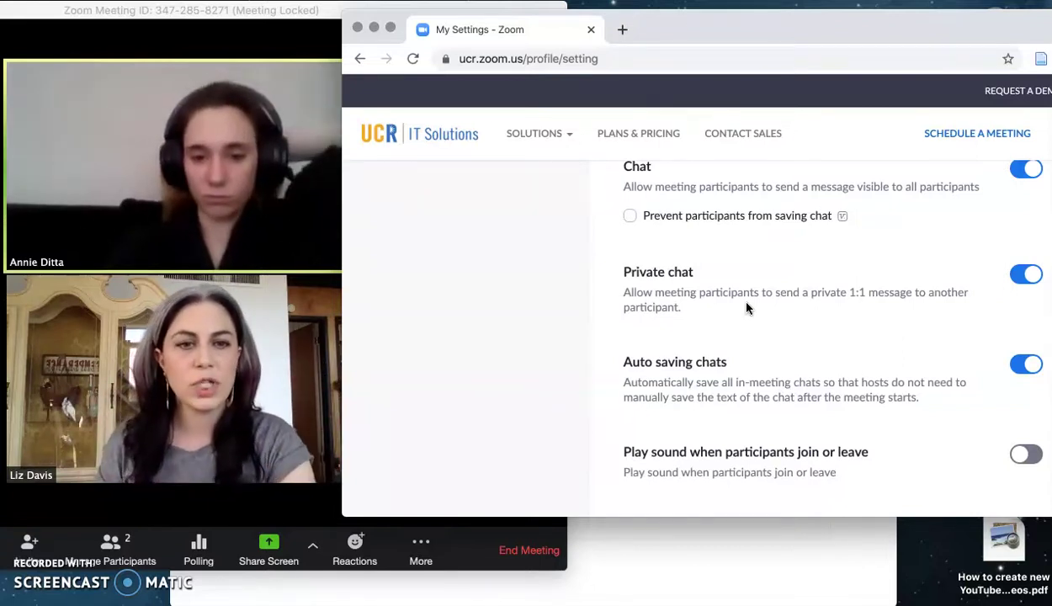
Scroll to File transfer and make sure its toggle is off.
scroll(746, 308, down, 5)
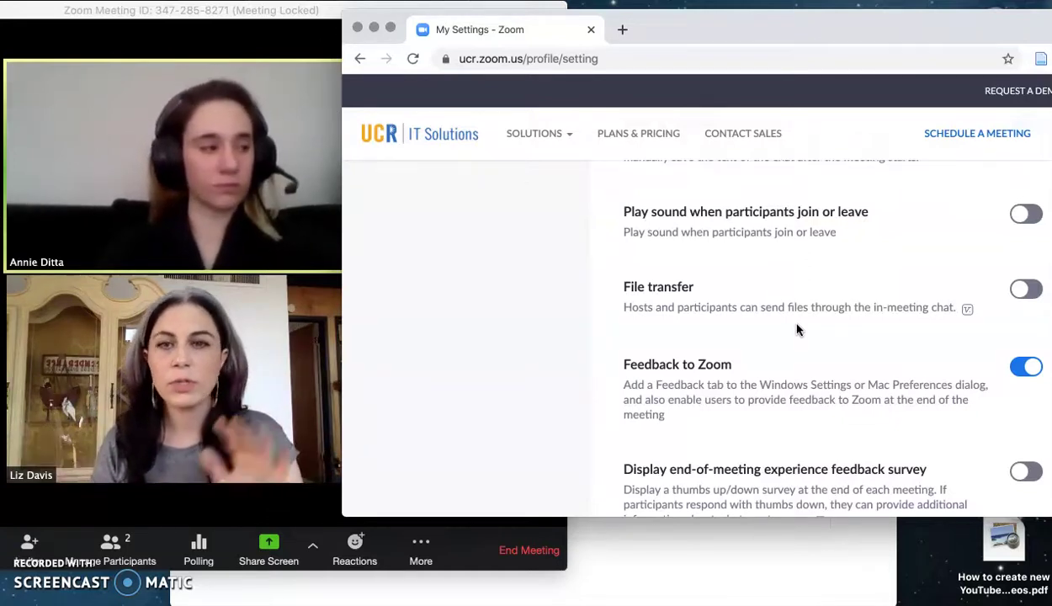
click(1014, 283)
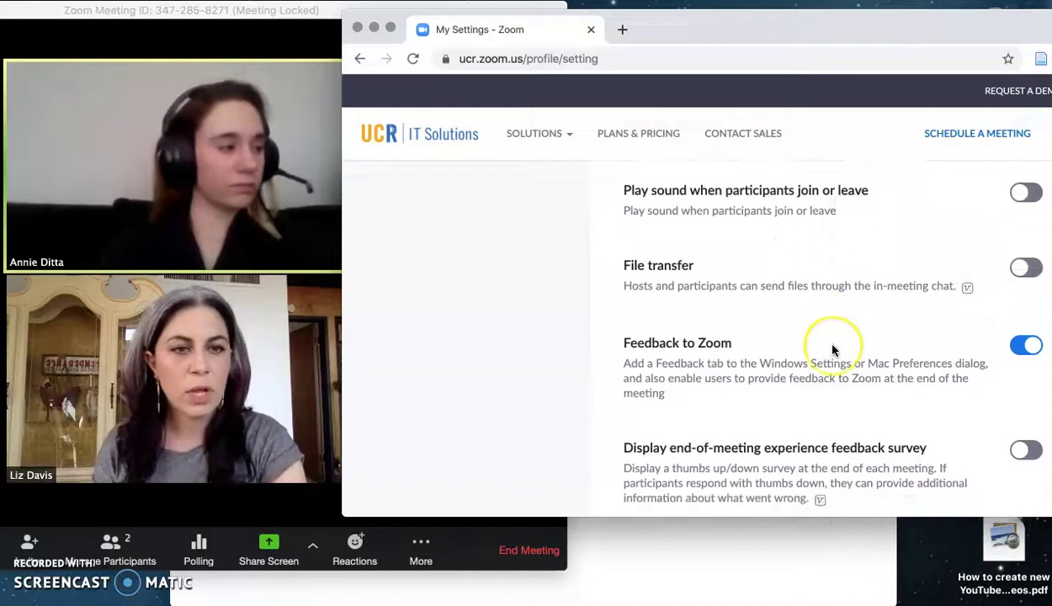
scroll(833, 350, down, 8)
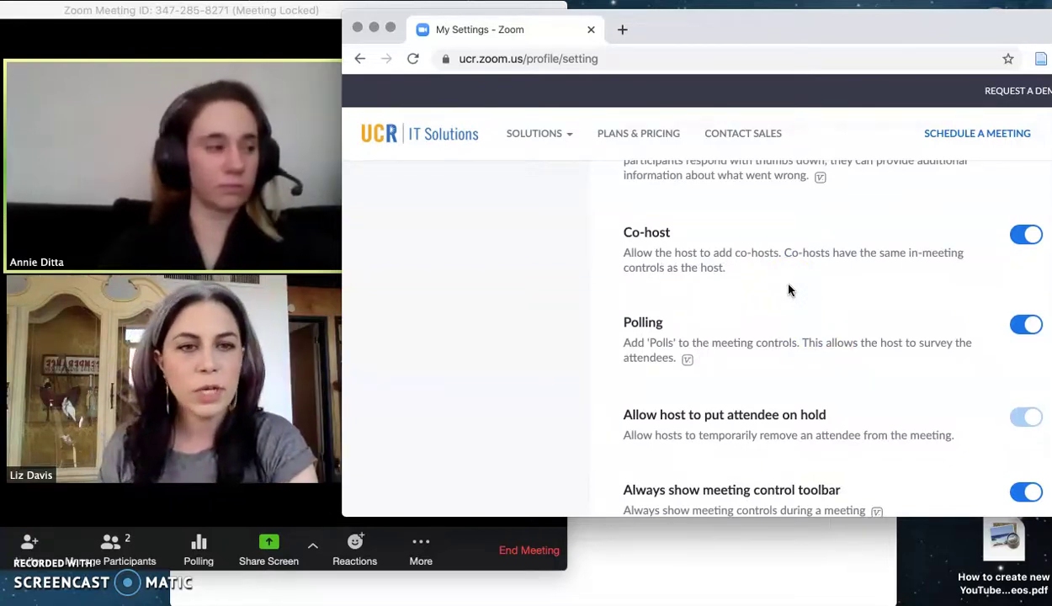
scroll(788, 307, down, 2)
scroll(788, 312, down, 1)
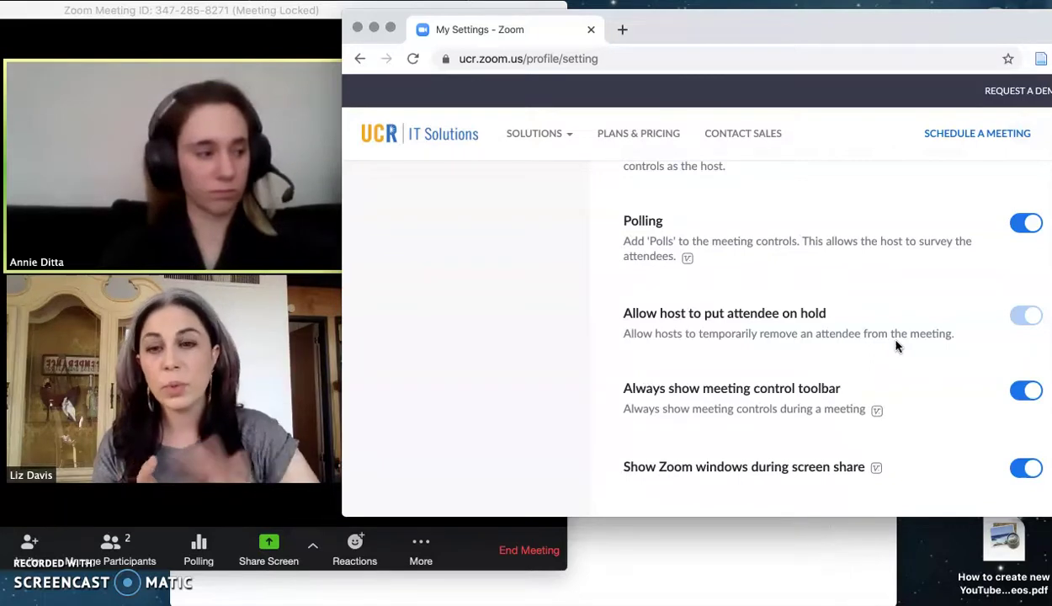
scroll(896, 345, down, 5)
Set Screen sharing's Who can share? to Host Only and save it.
scroll(850, 367, down, 3)
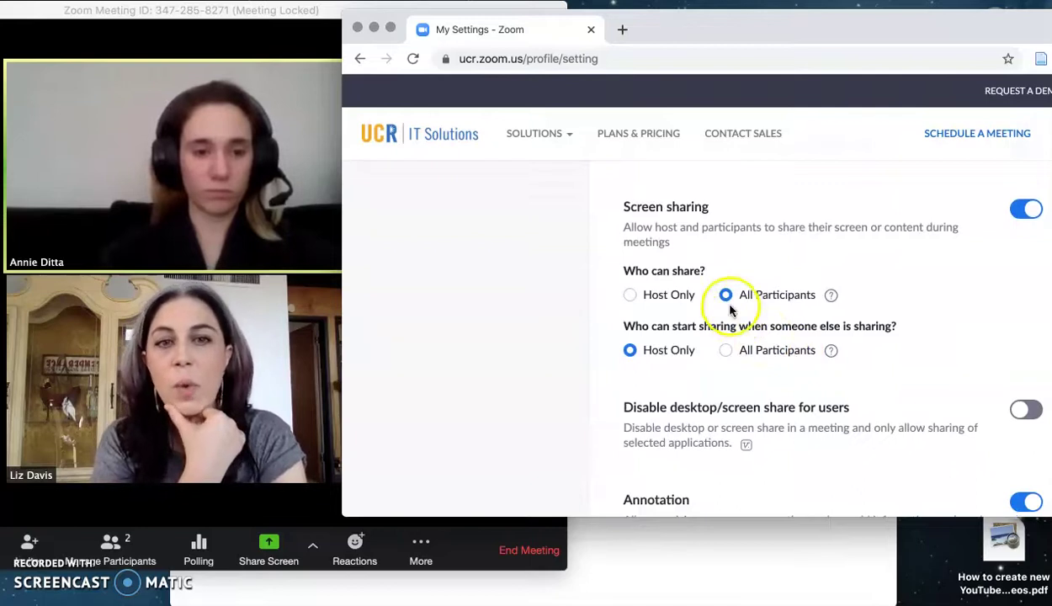
click(631, 297)
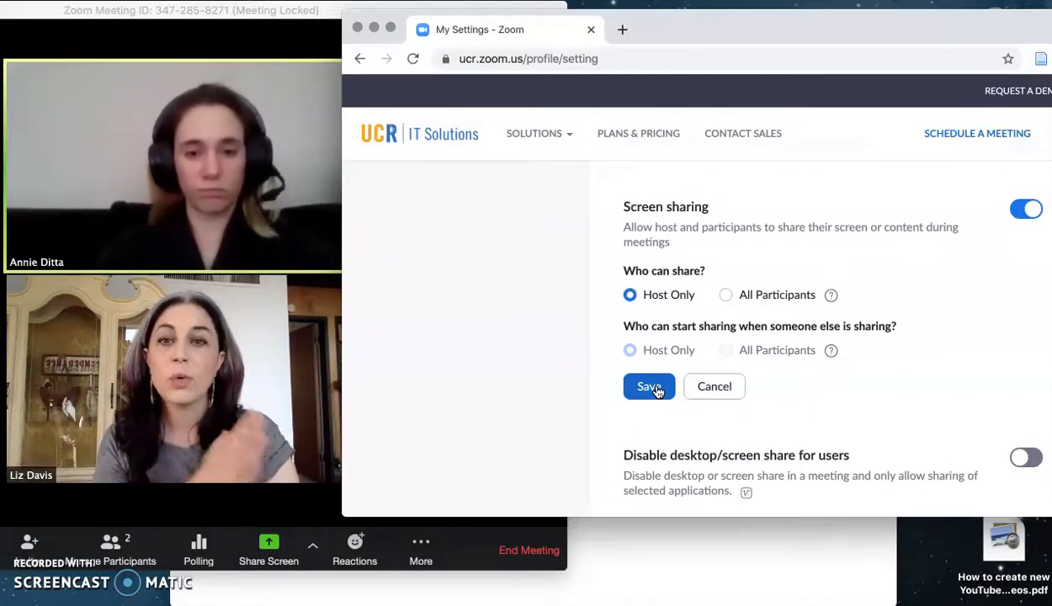
click(655, 387)
scroll(658, 393, down, 3)
Scroll through the remaining settings down to the email notification options.
scroll(658, 392, down, 5)
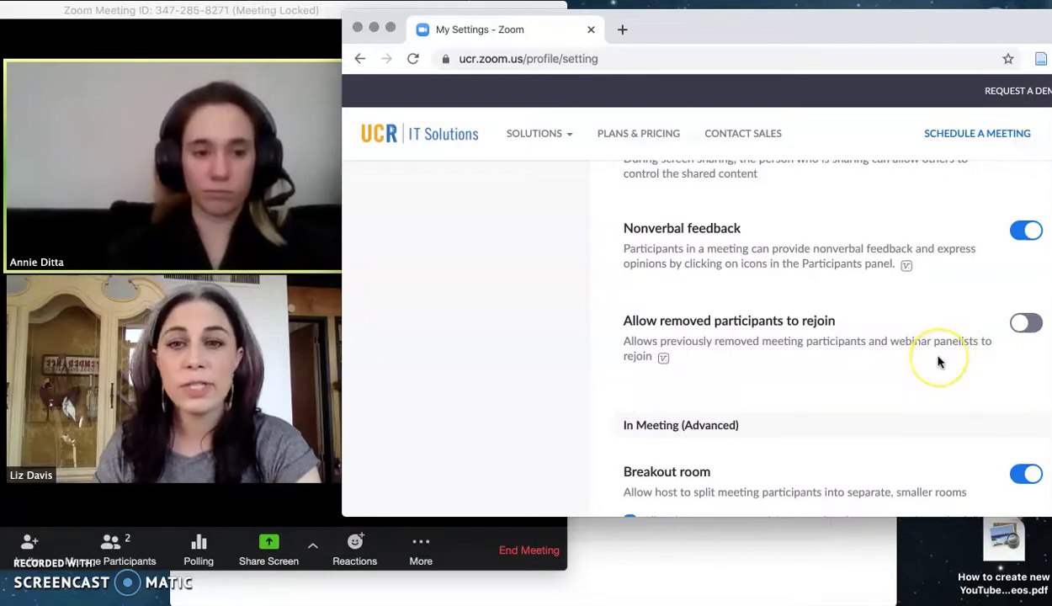
scroll(940, 362, down, 5)
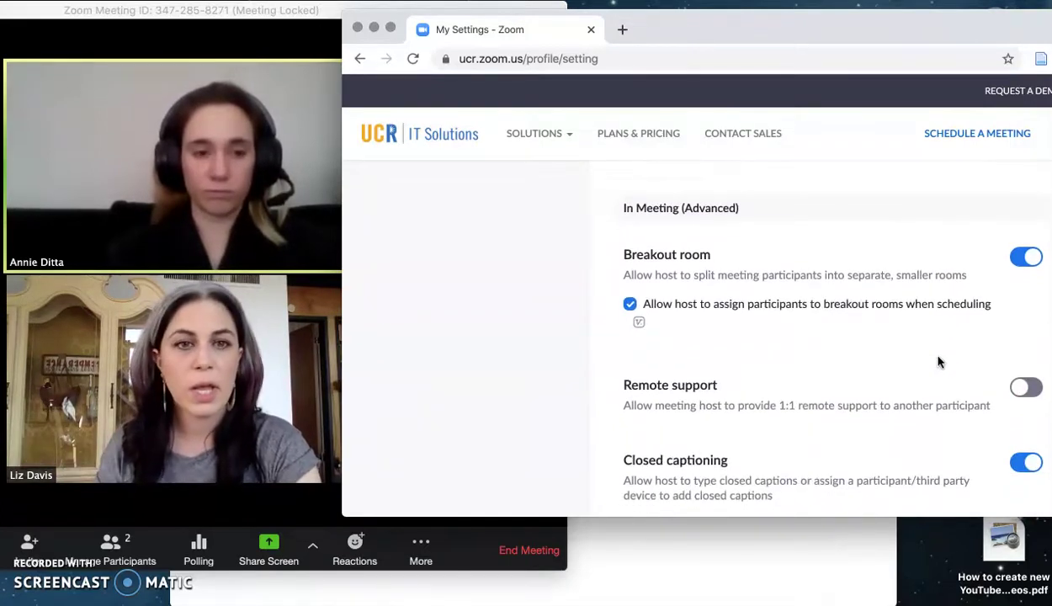
scroll(940, 362, down, 2)
scroll(940, 361, down, 6)
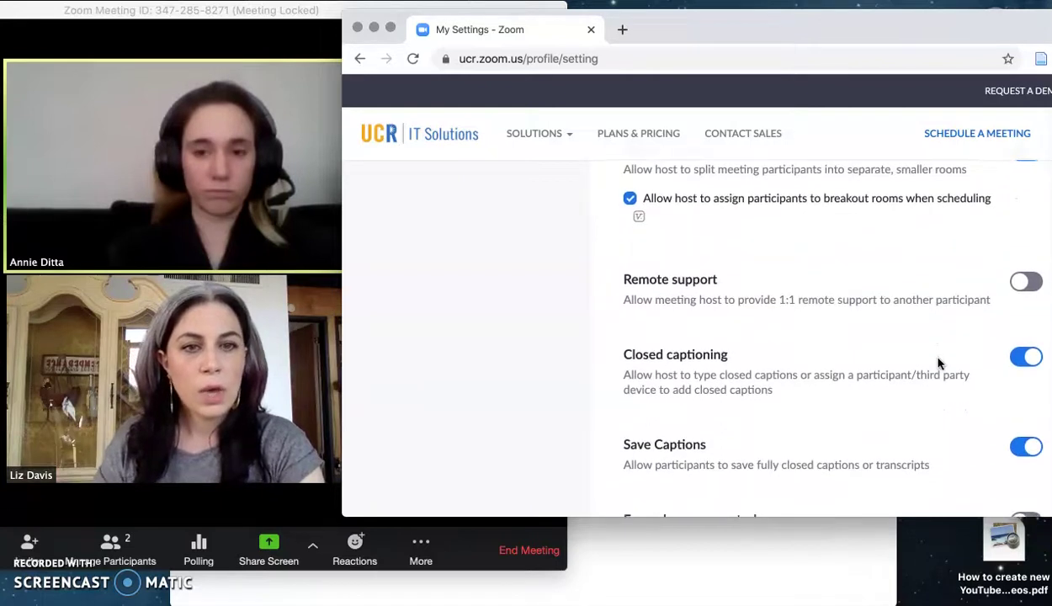
scroll(940, 363, down, 7)
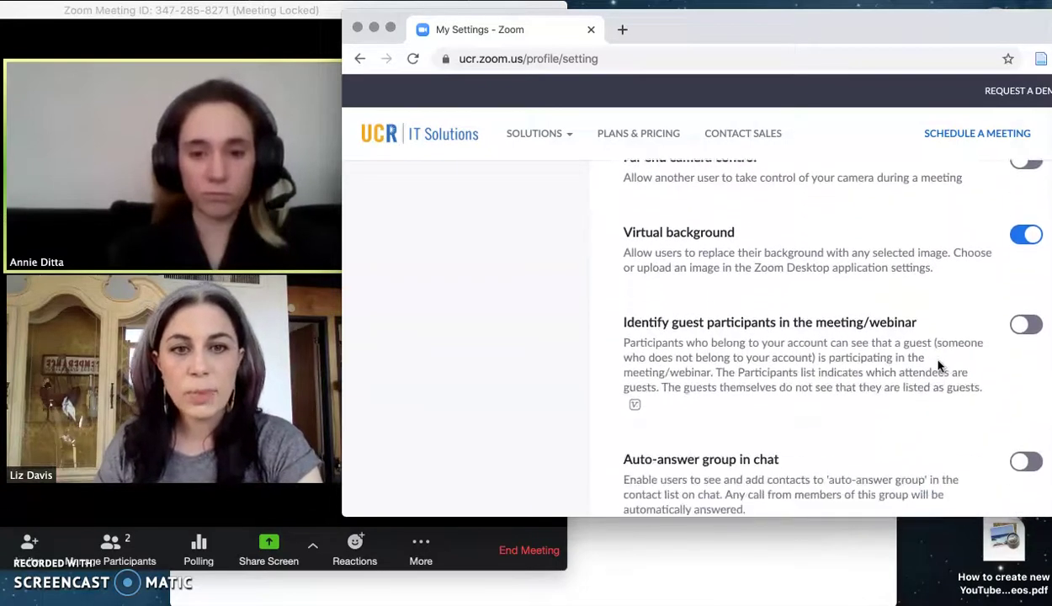
scroll(940, 366, down, 5)
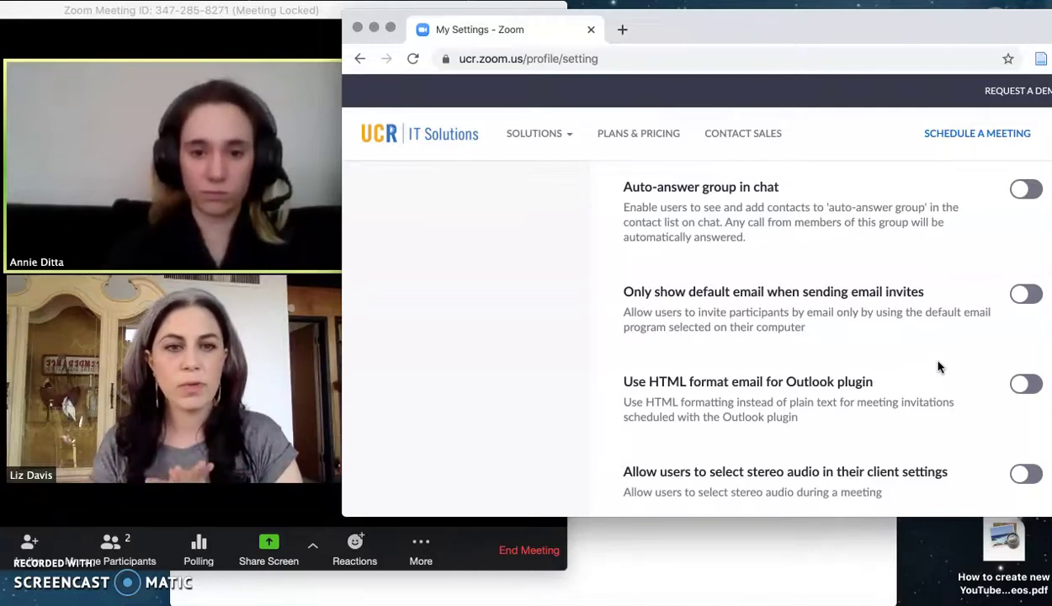
scroll(940, 367, down, 10)
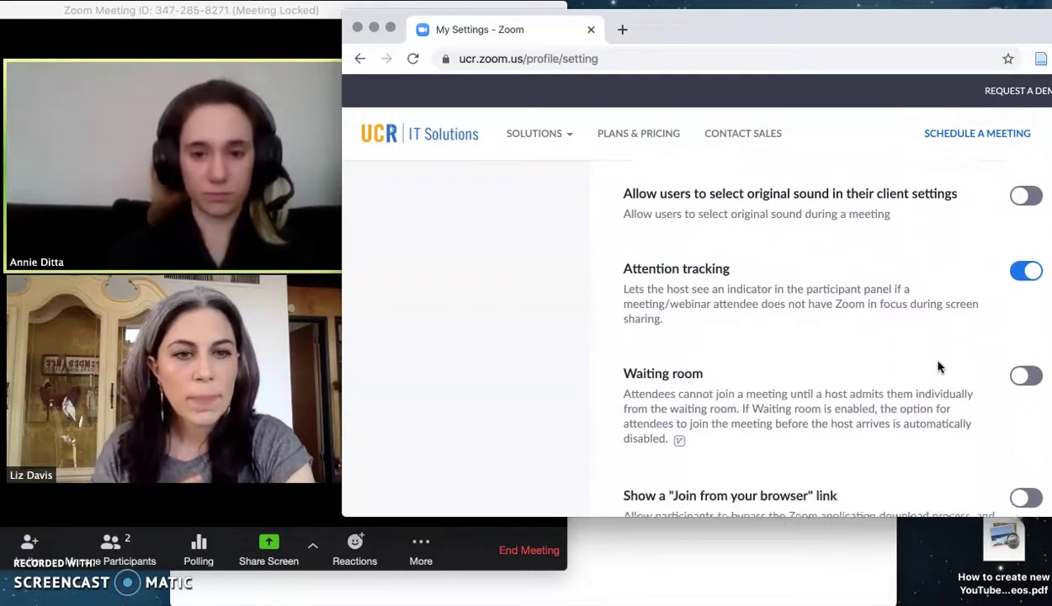
scroll(940, 367, down, 10)
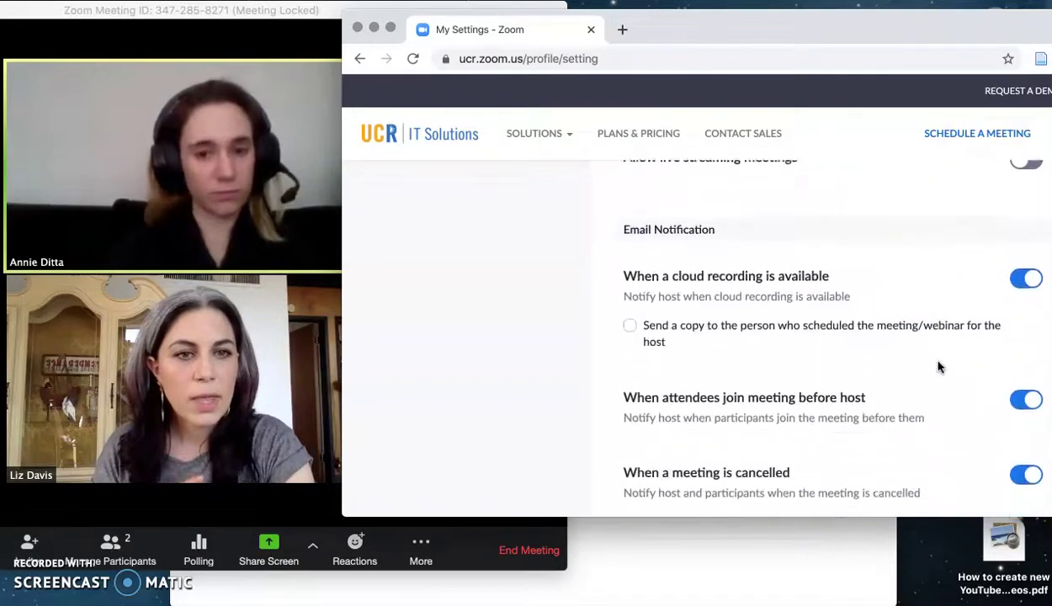
scroll(940, 367, down, 4)
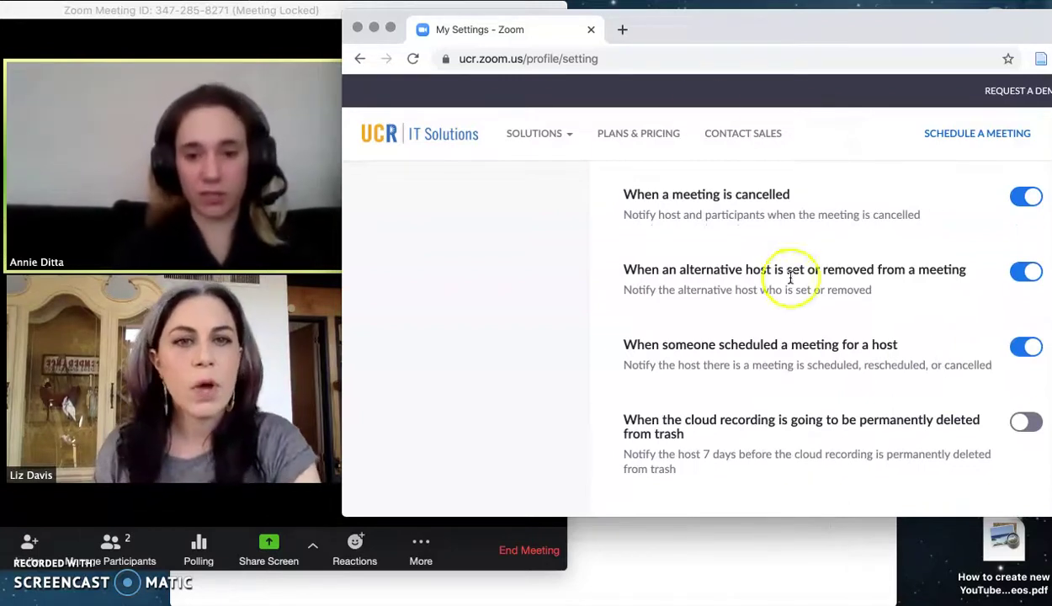
Close the browser settings window, widen the Zoom meeting window for side-by-side videos, and shift it right.
click(357, 28)
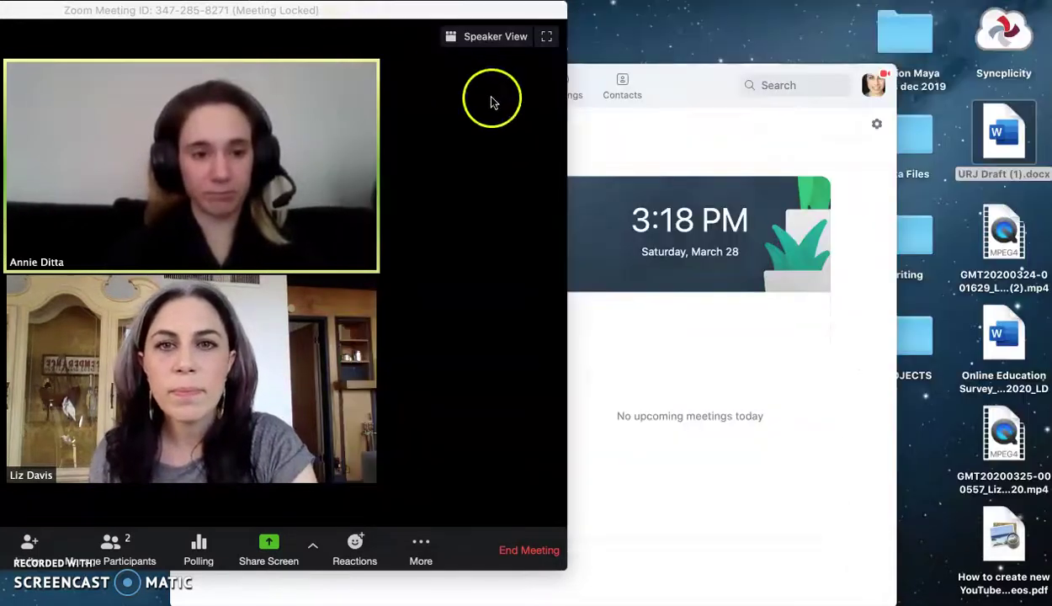
drag(569, 133, 739, 141)
drag(621, 19, 826, 26)
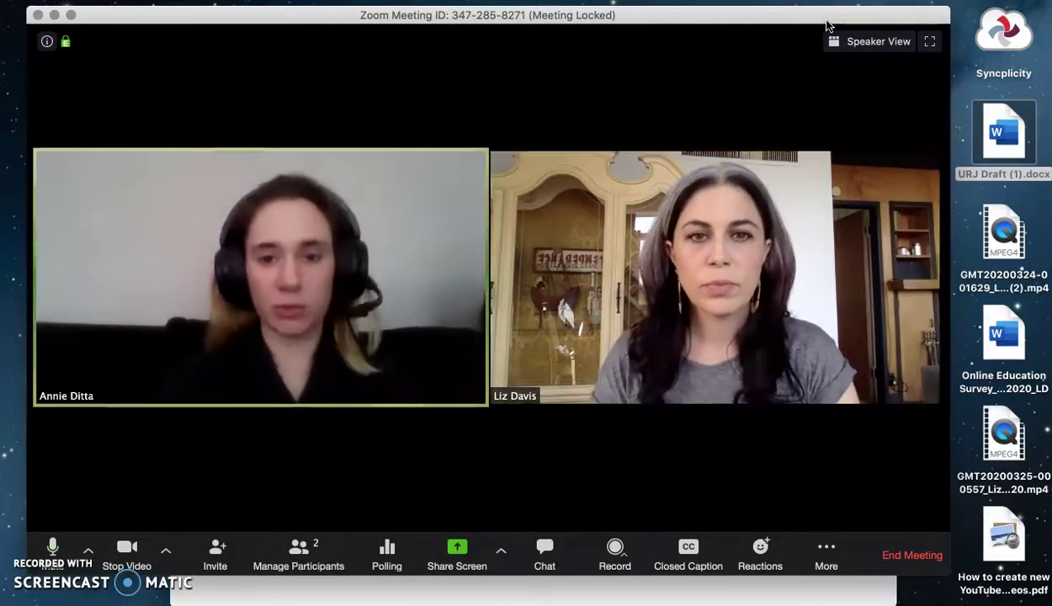
drag(751, 18, 804, 19)
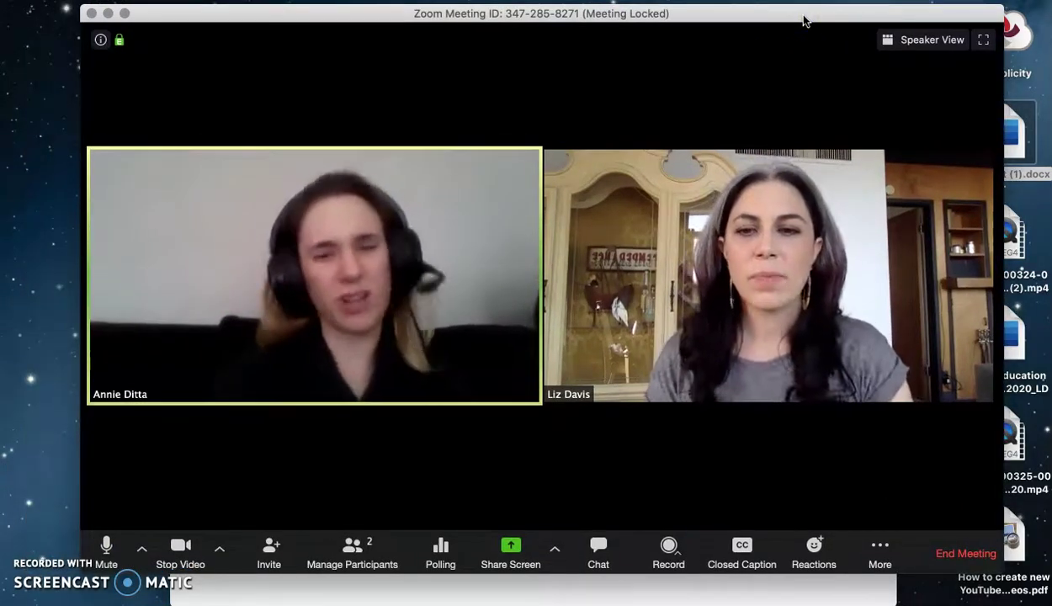